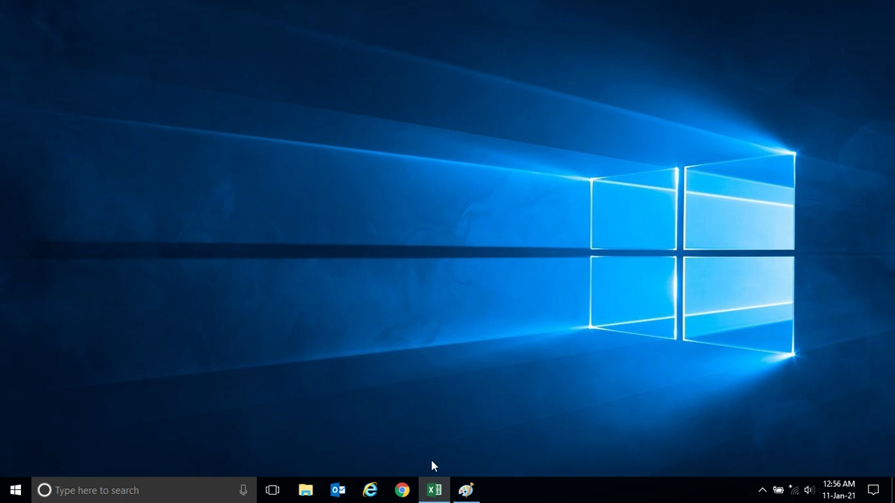
Restore the Book1 window from the taskbar to show the numbers in column D and the names in column G
click(433, 492)
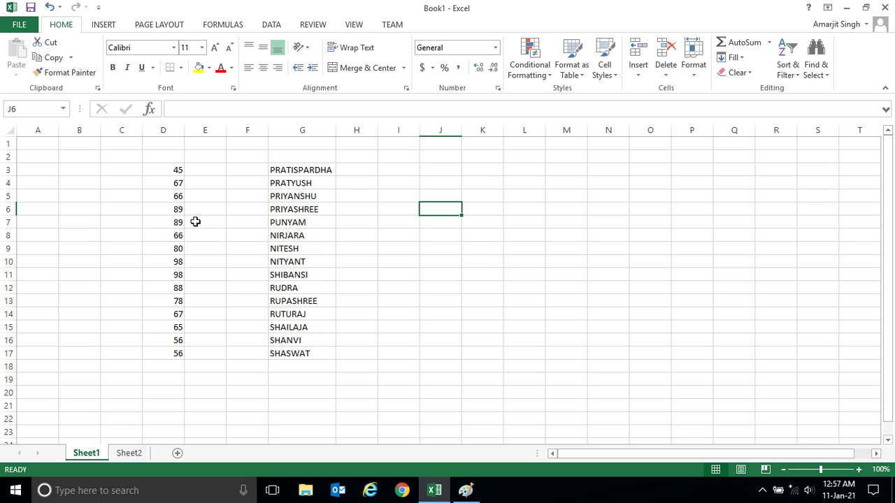
click(424, 221)
click(589, 224)
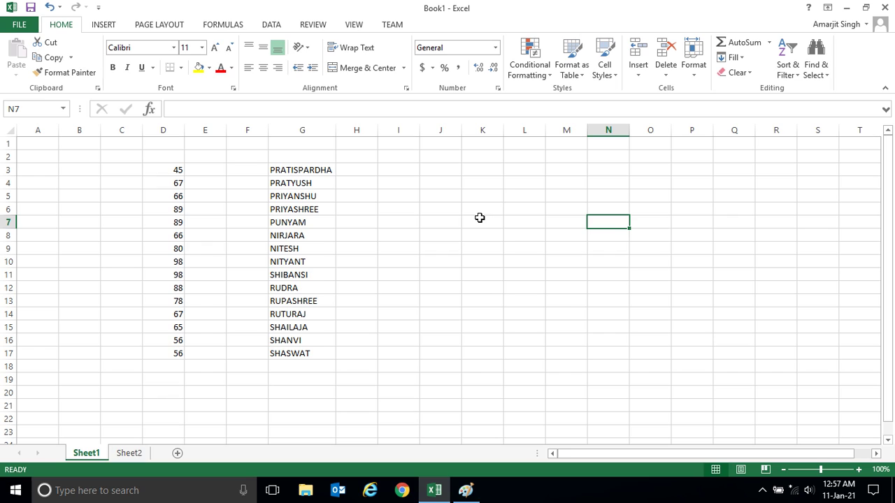
drag(159, 172, 172, 355)
drag(301, 172, 284, 376)
click(482, 270)
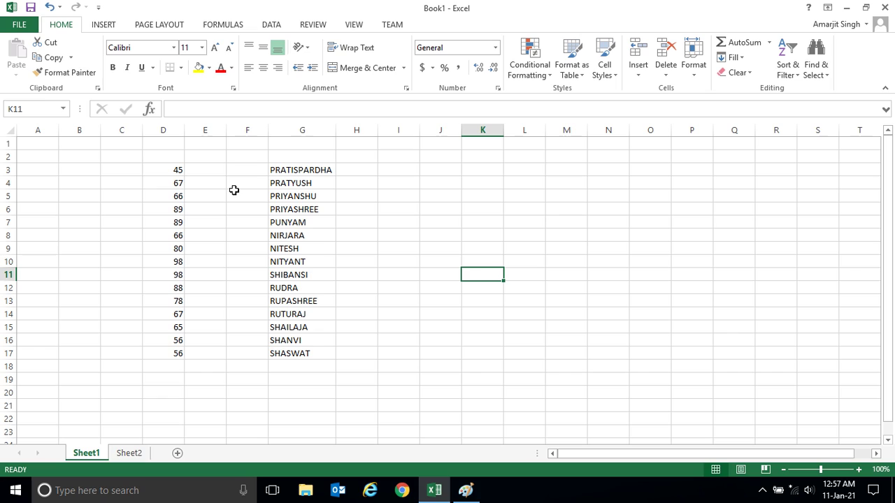
drag(176, 172, 168, 354)
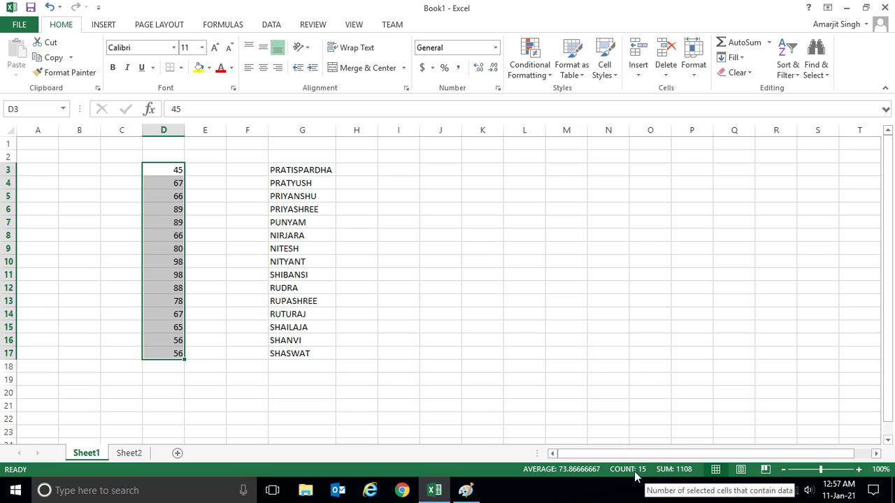
drag(301, 170, 297, 355)
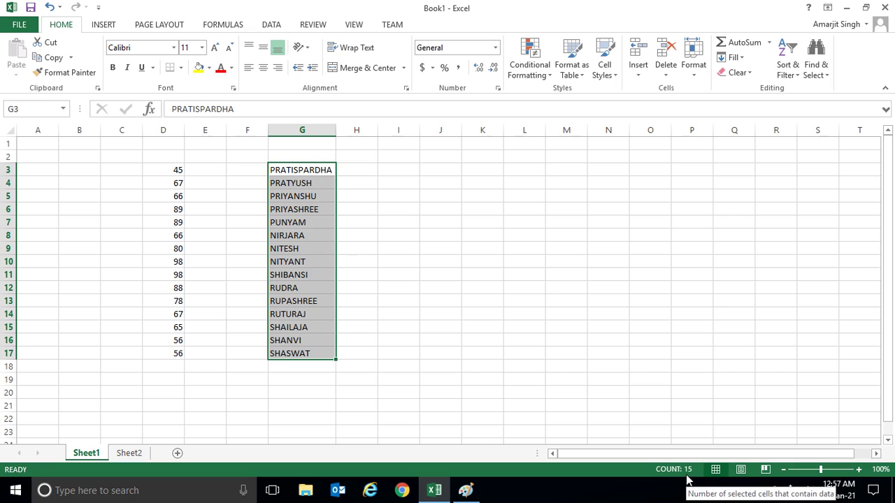
click(455, 198)
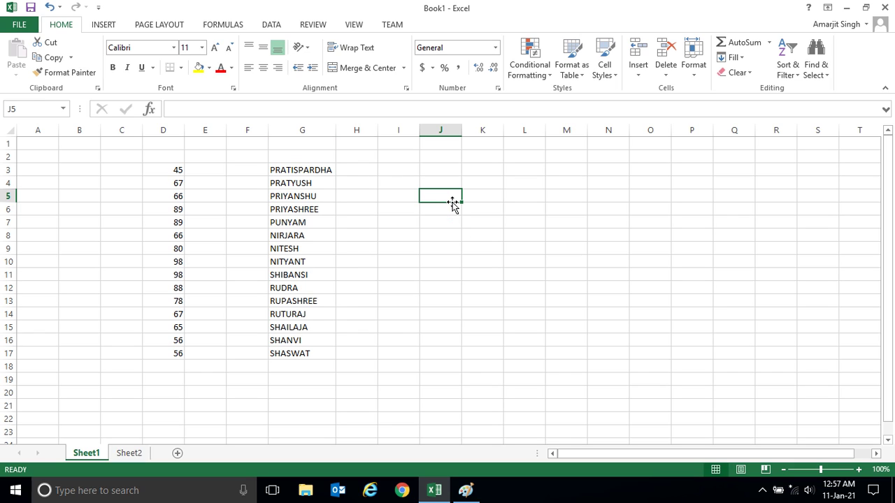
click(439, 239)
click(439, 220)
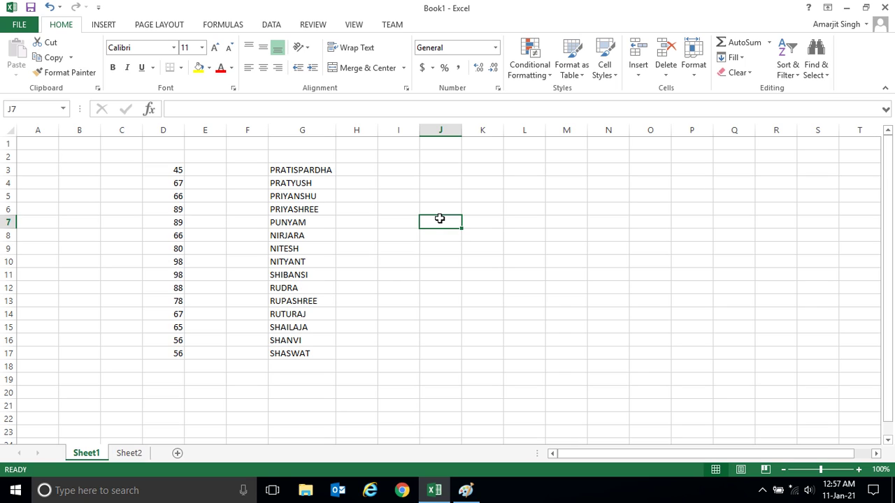
drag(168, 170, 170, 312)
drag(291, 174, 290, 286)
click(422, 238)
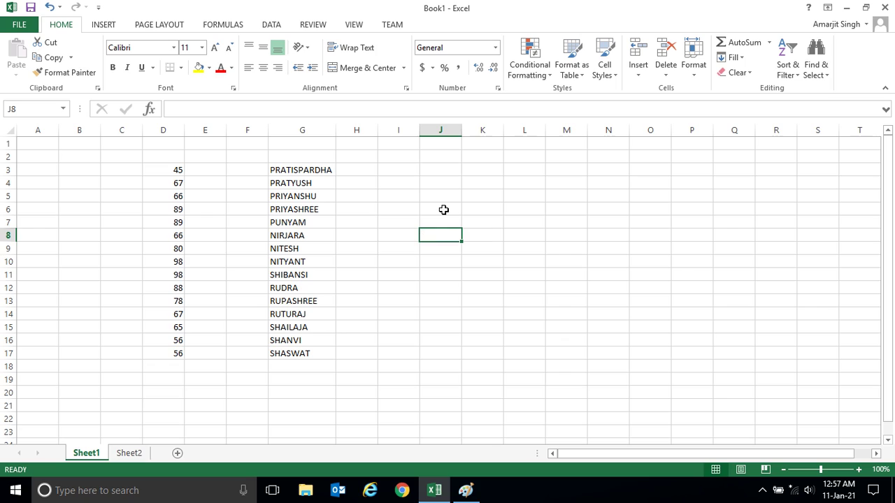
click(445, 209)
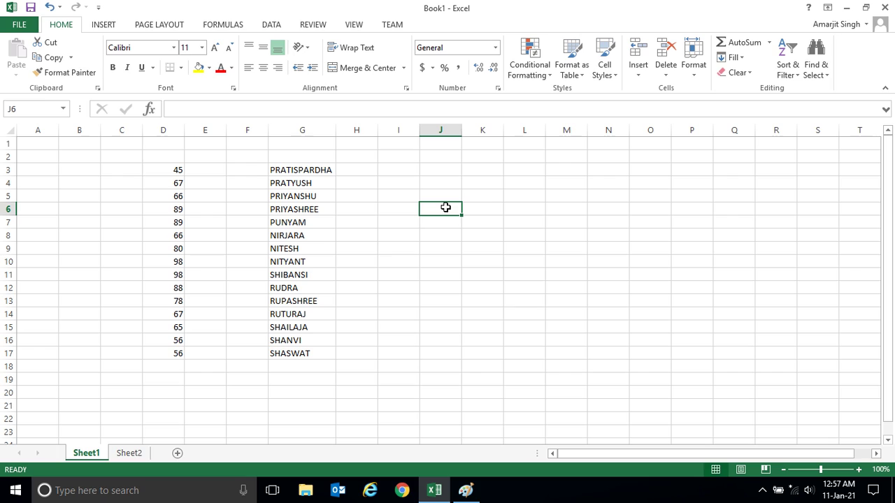
Enter =COUNT(D3:D17) in J6 (15) and =COUNT(G3:G17) in J7 (0)
text(=C)
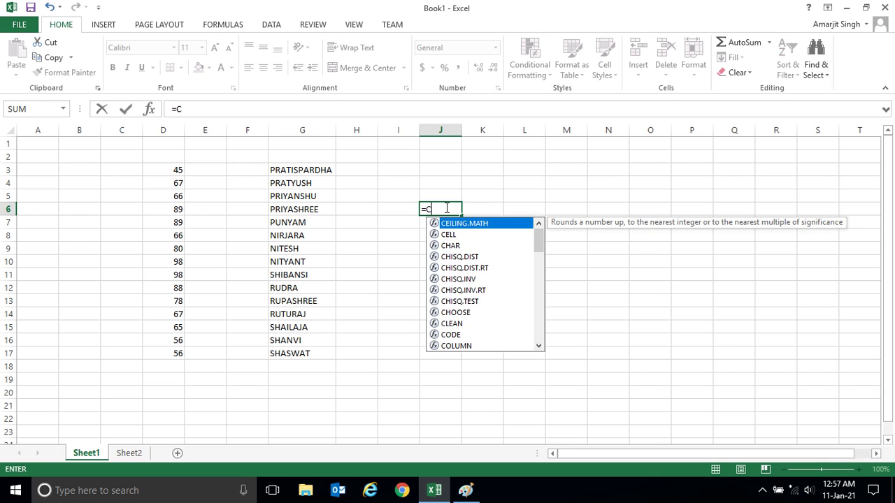
text(OUNT)
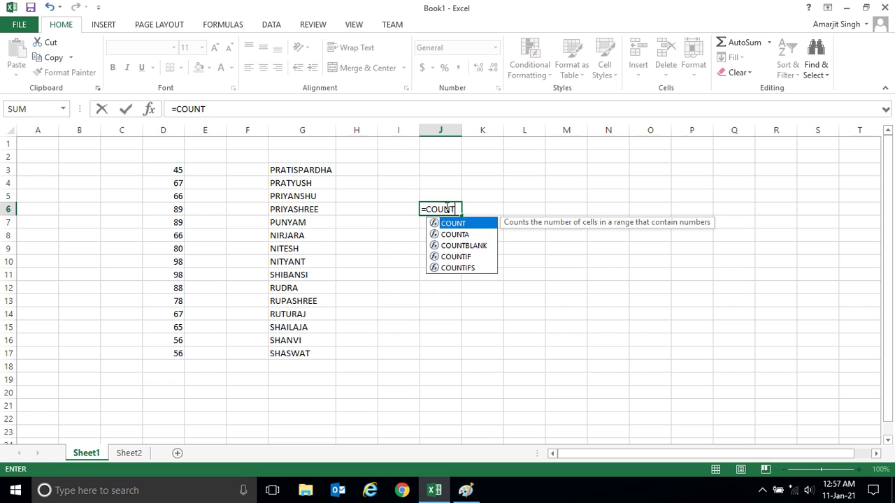
text(()
drag(175, 170, 156, 354)
text())
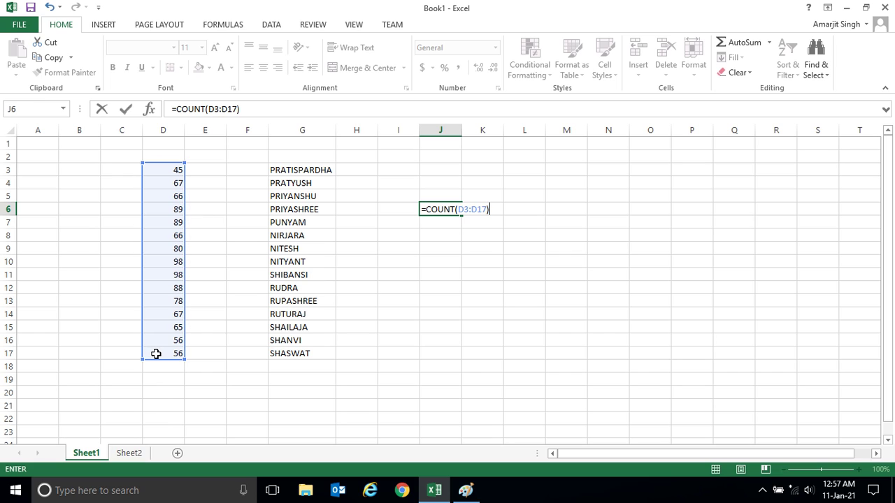
key(Return)
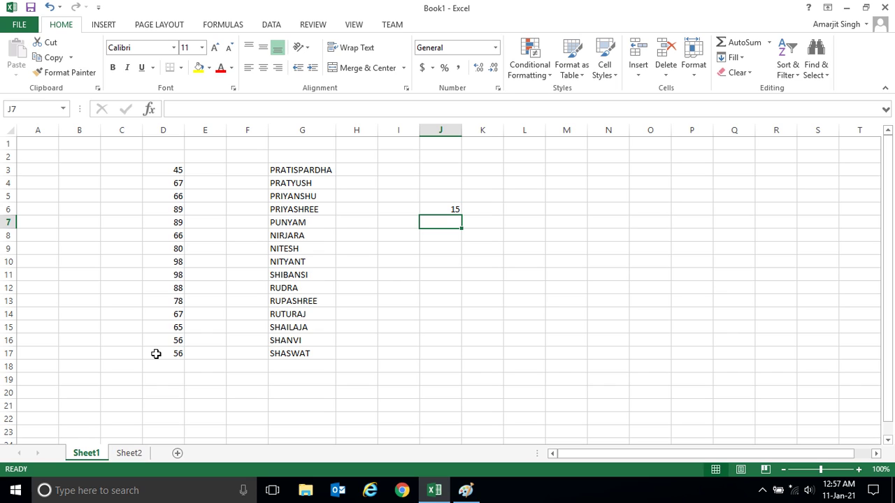
text(=)
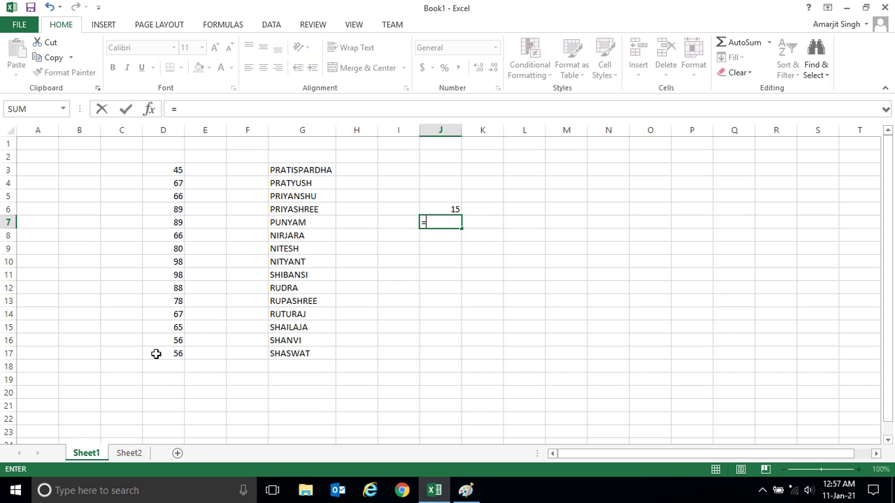
text(COUNT)
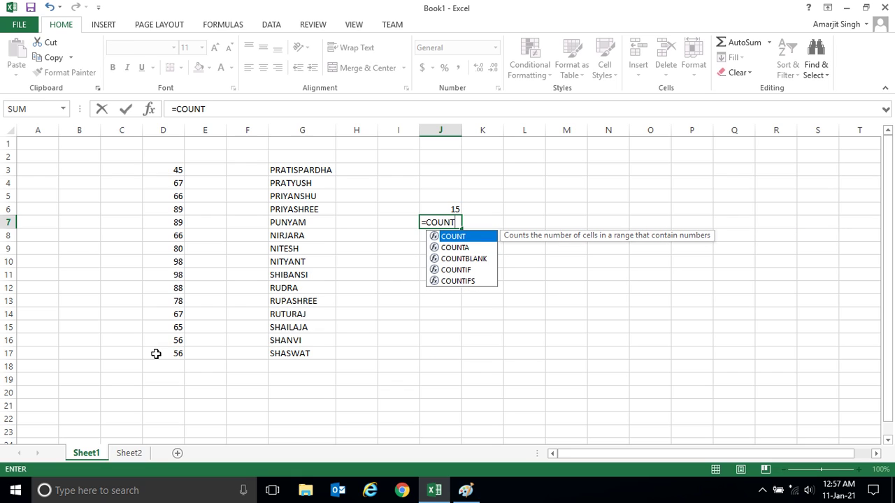
text(()
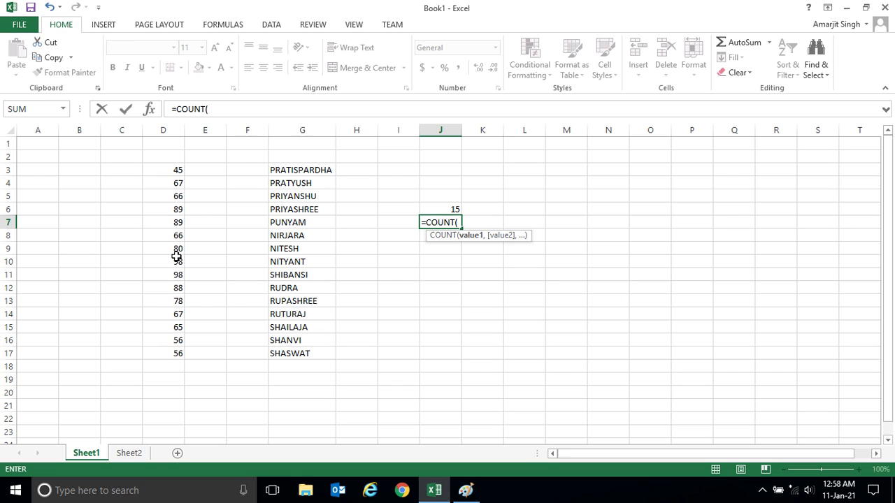
drag(307, 169, 286, 349)
text())
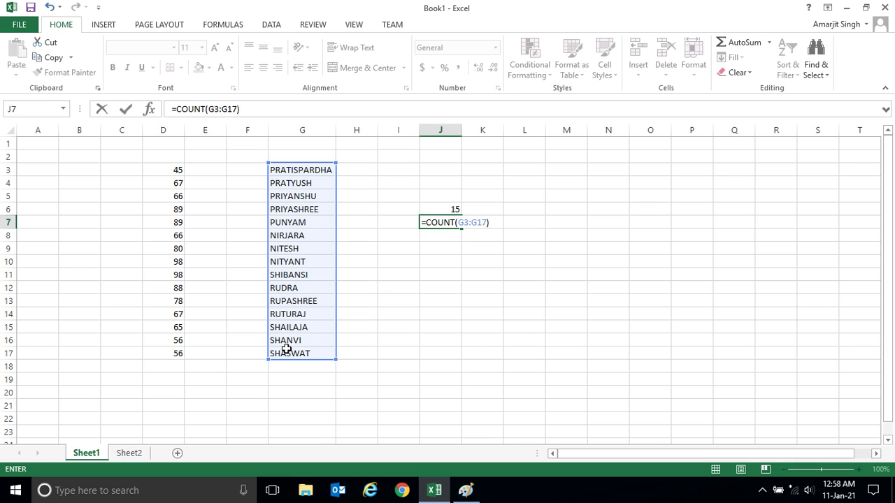
key(Return)
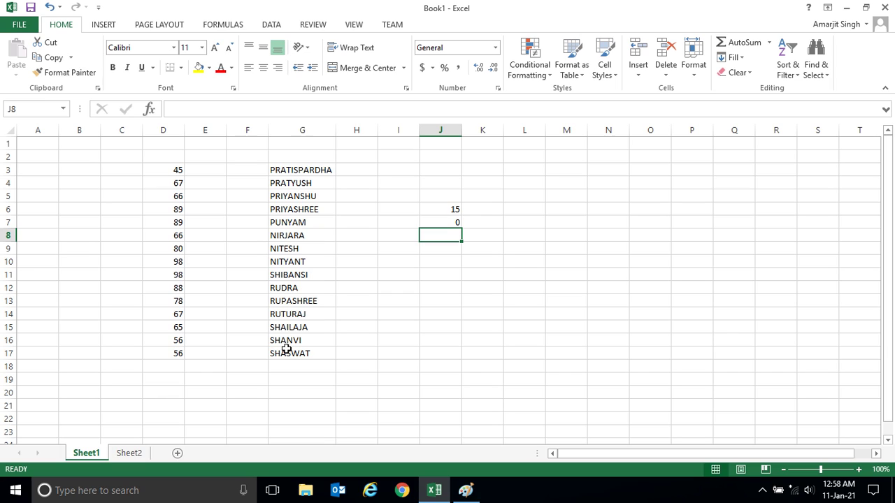
Highlight the numbers D3:D17 and the names G3:G17 to compare what each count covers
drag(176, 171, 175, 353)
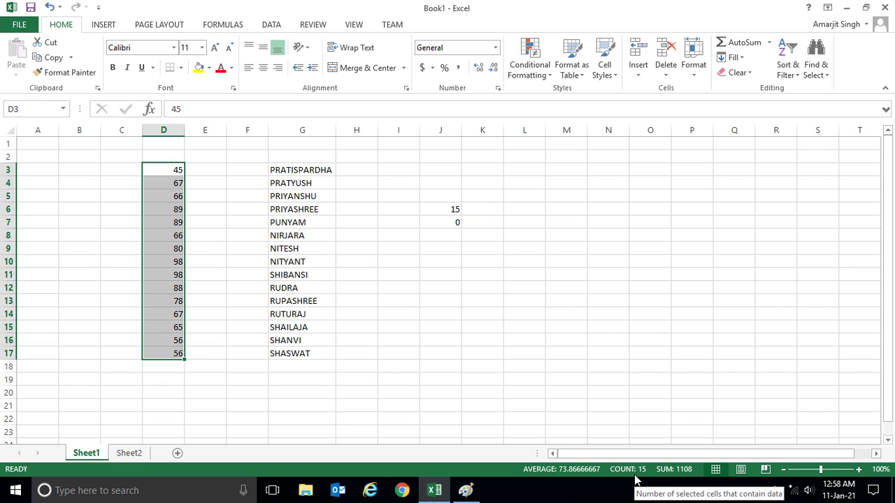
drag(316, 174, 312, 352)
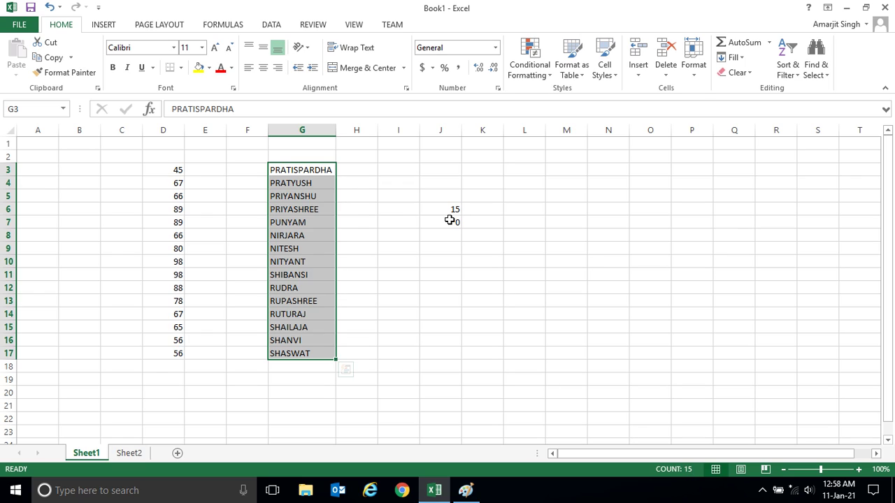
click(512, 248)
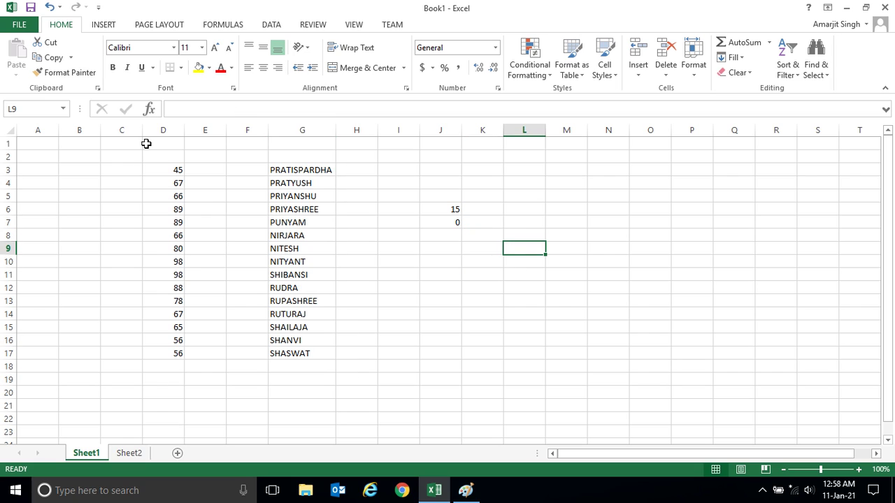
drag(163, 170, 175, 352)
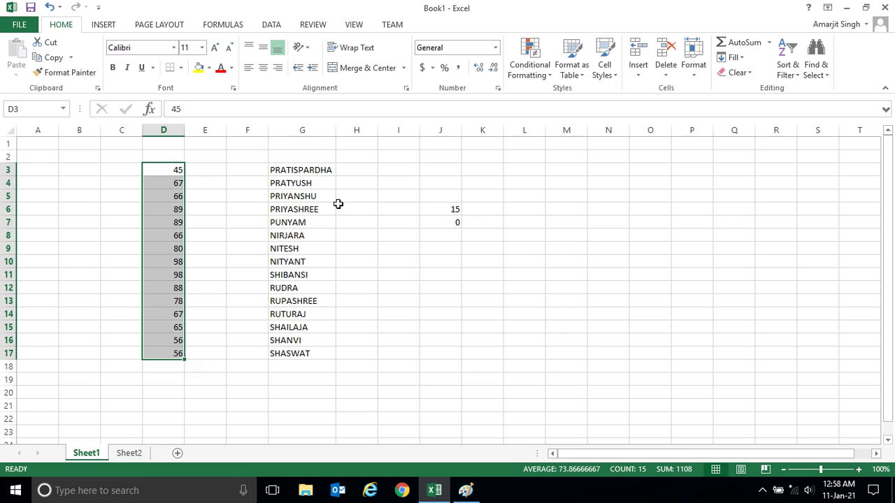
drag(315, 172, 315, 353)
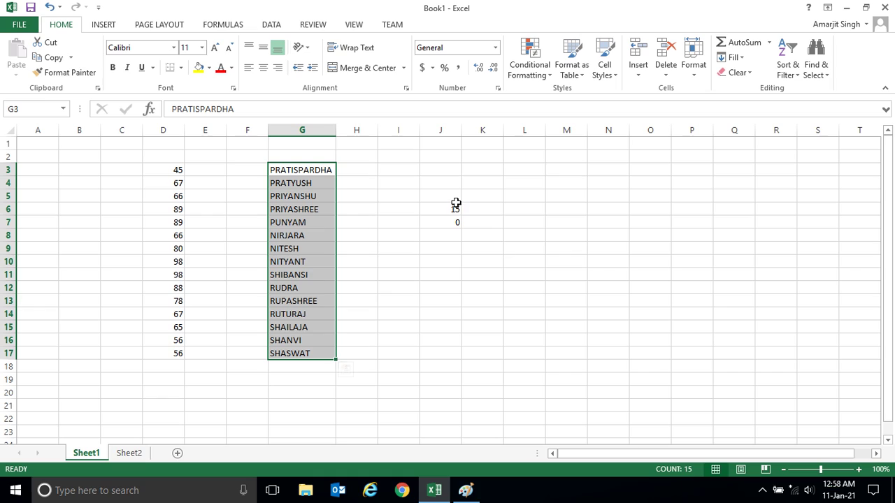
click(485, 225)
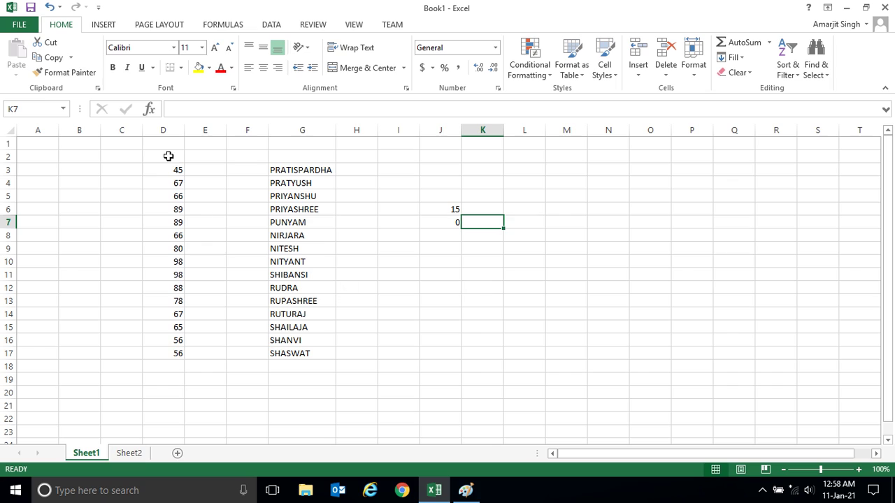
drag(172, 170, 172, 353)
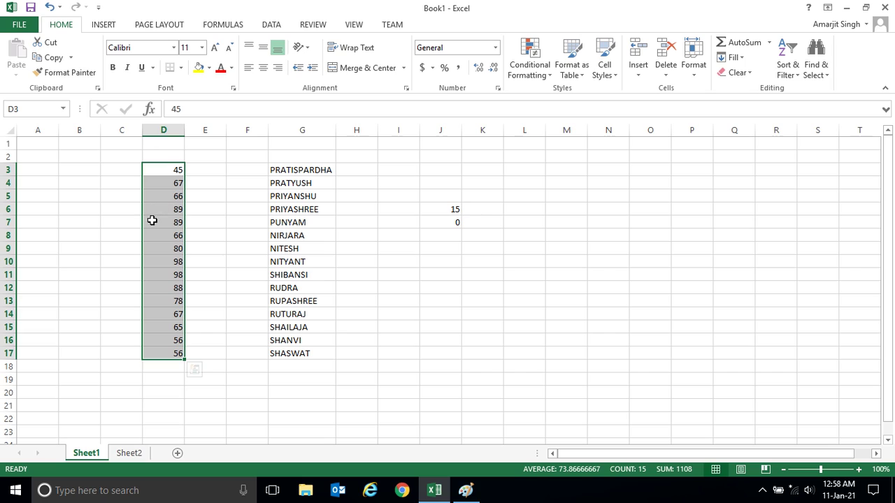
click(172, 170)
click(169, 185)
click(169, 234)
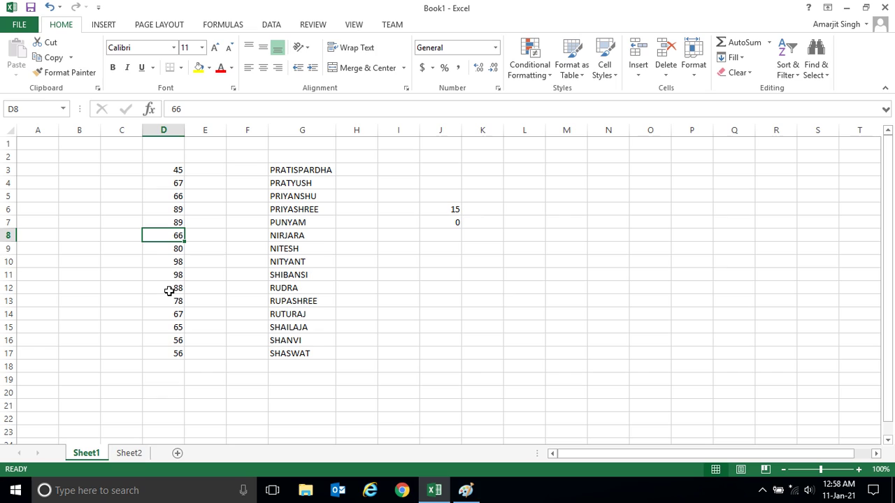
drag(174, 170, 163, 363)
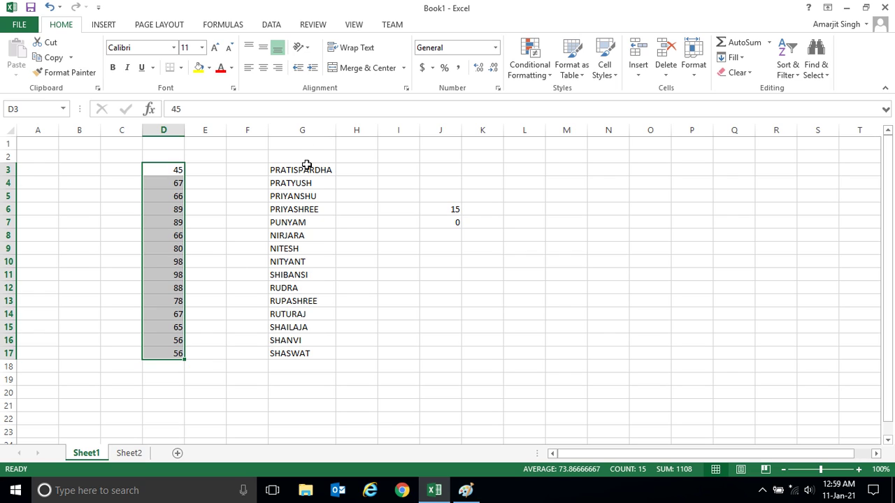
drag(307, 170, 302, 348)
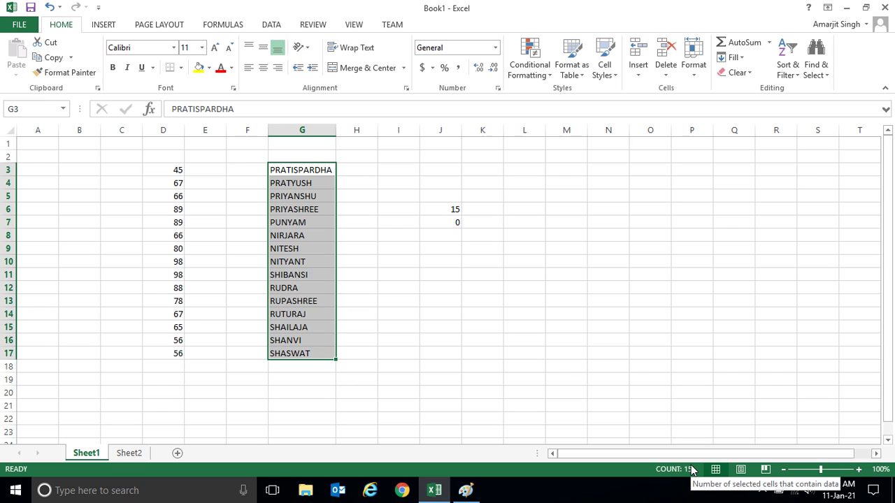
Check the J6 and J7 COUNT formulas against their ranges D3:D17 and G3:G17
click(454, 209)
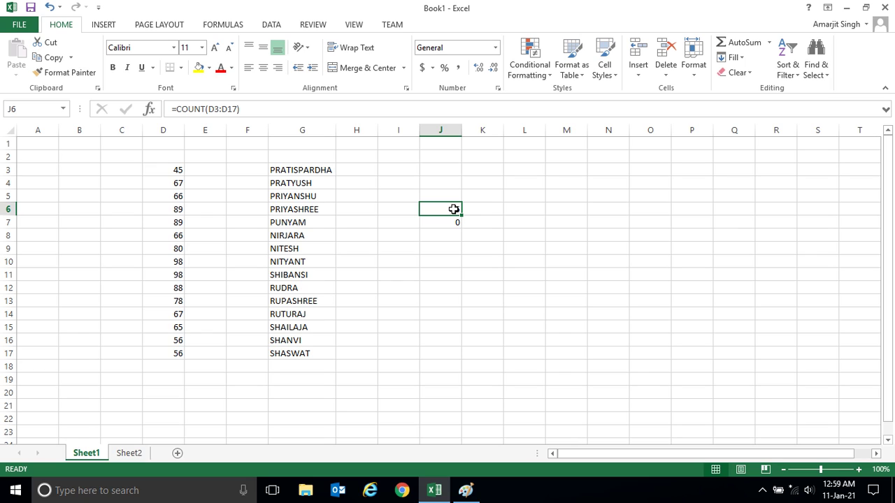
click(446, 222)
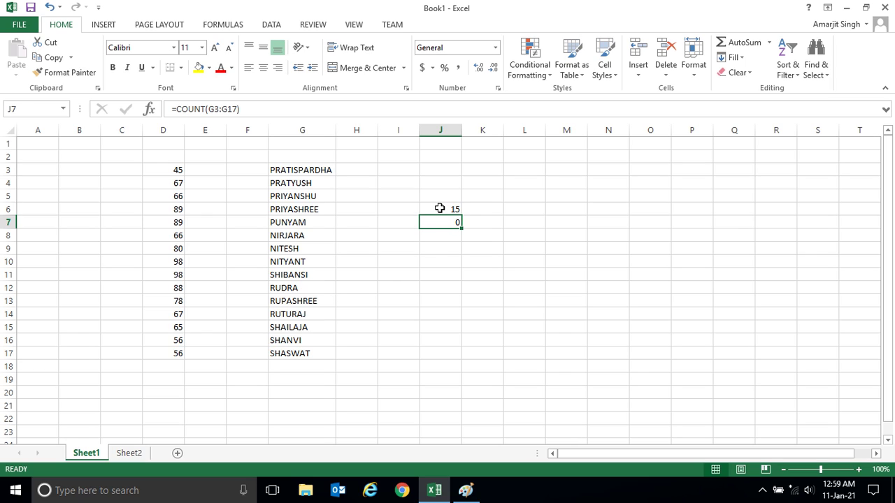
click(439, 208)
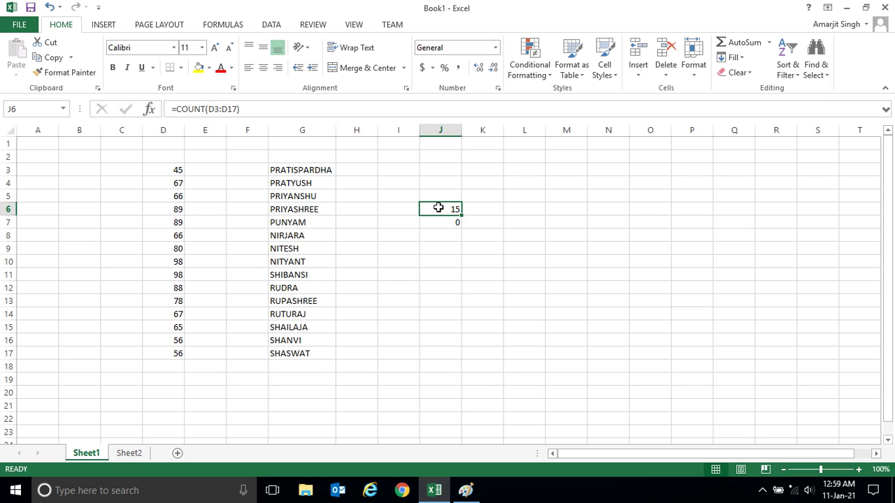
click(533, 207)
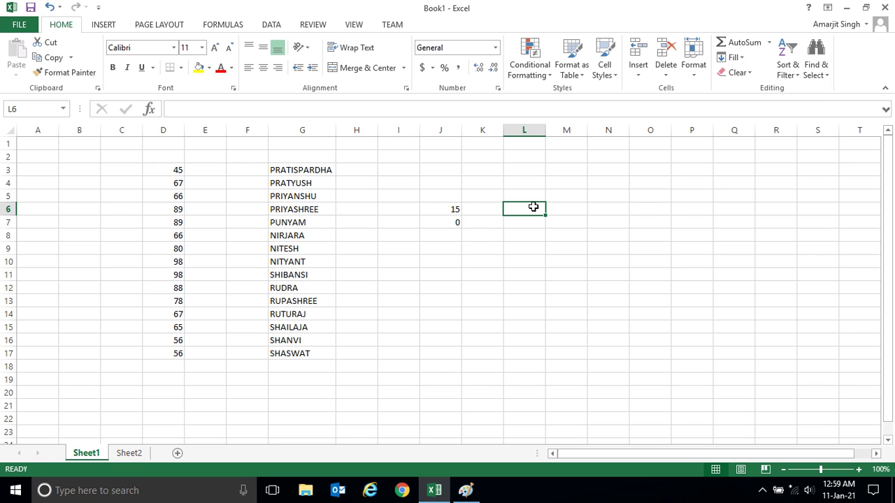
click(428, 208)
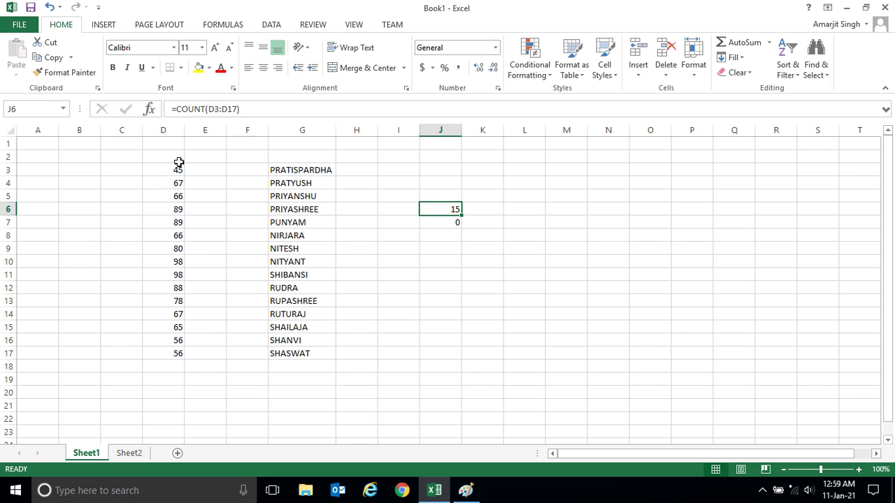
drag(156, 170, 159, 354)
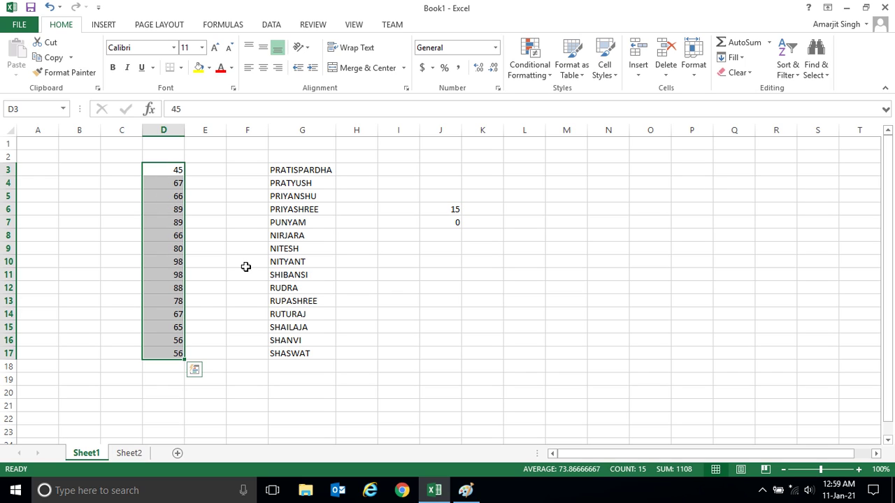
click(438, 209)
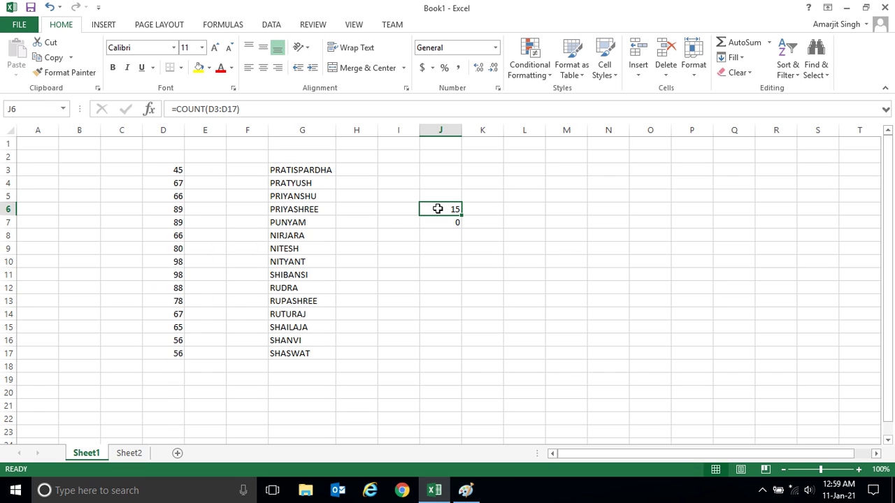
drag(308, 170, 304, 358)
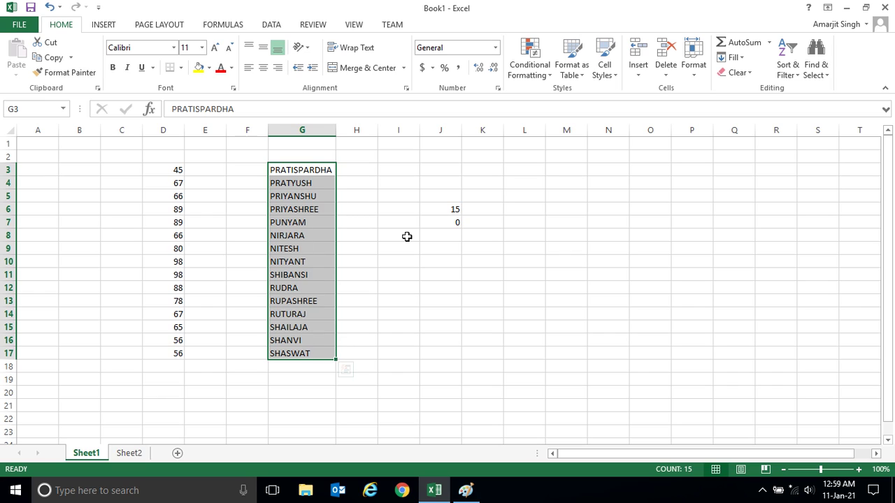
click(429, 222)
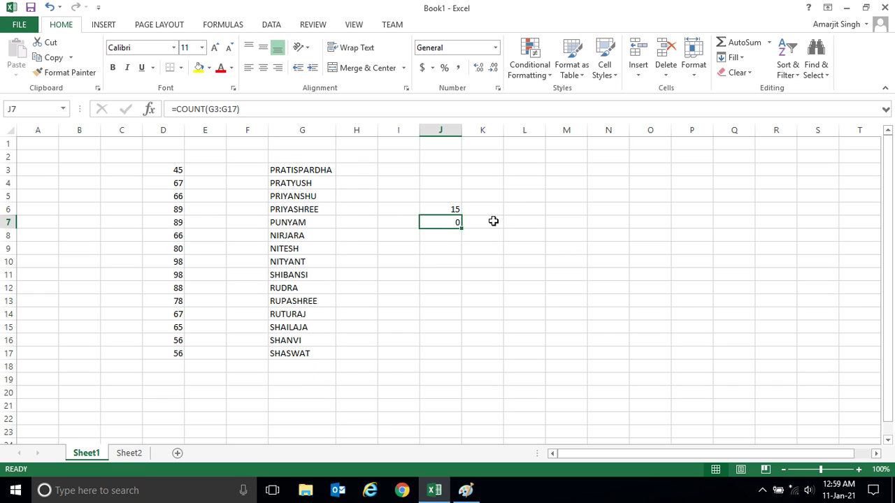
click(518, 224)
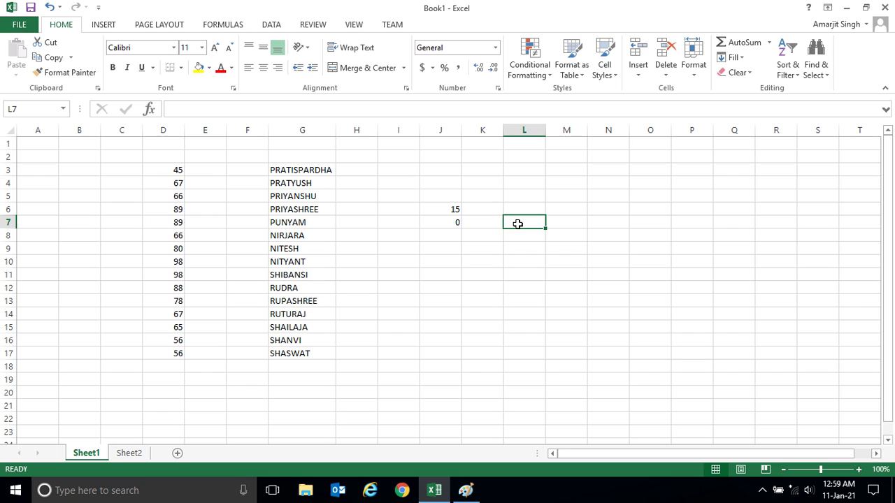
text(=COUNT)
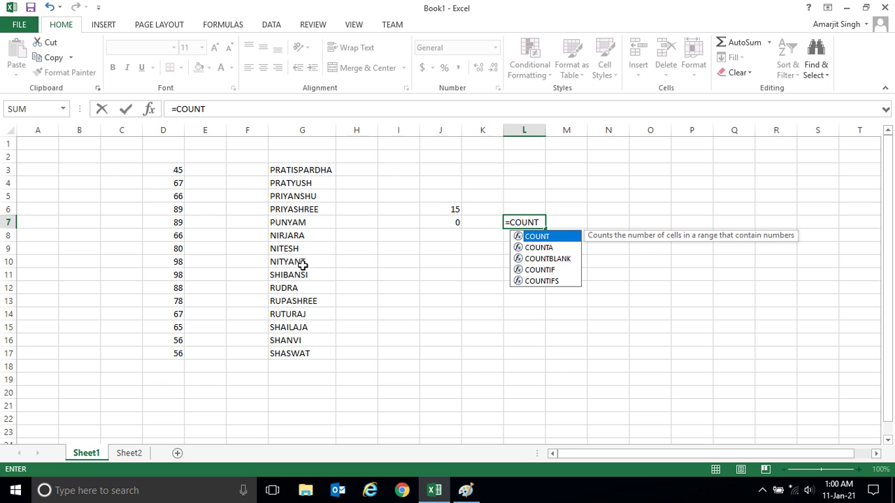
drag(307, 170, 296, 353)
drag(162, 183, 168, 342)
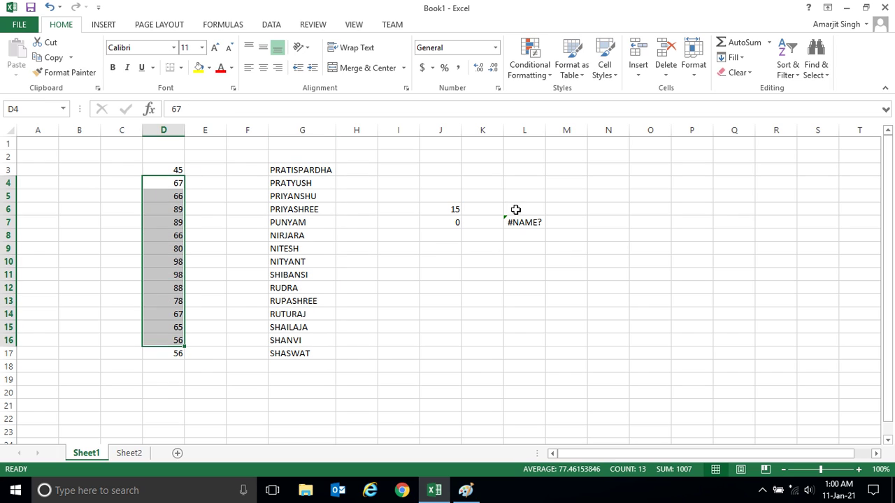
drag(515, 210, 521, 245)
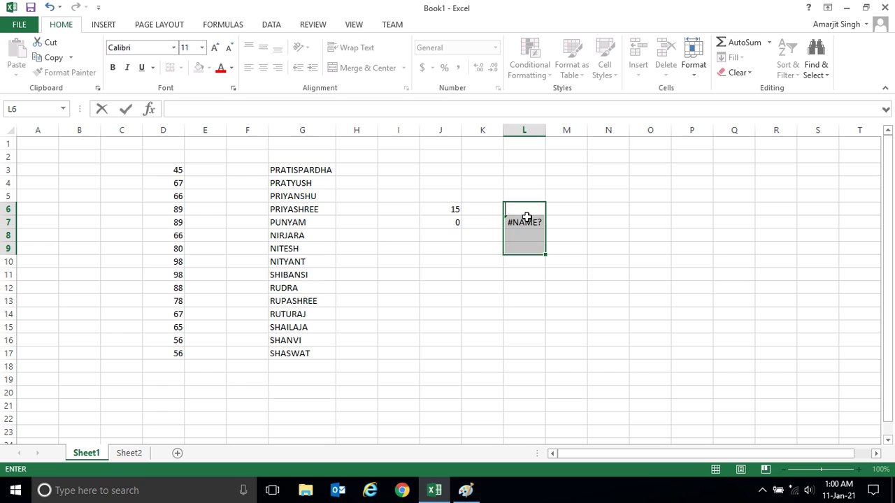
click(526, 219)
key(Delete)
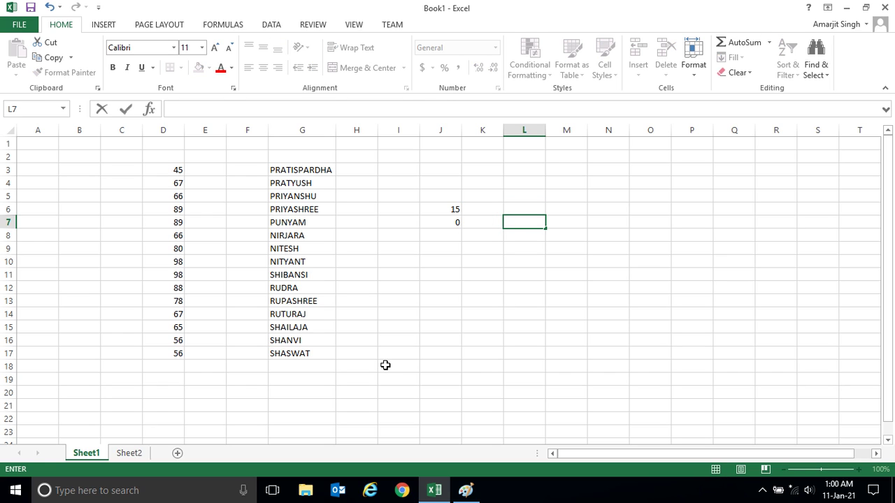
click(142, 455)
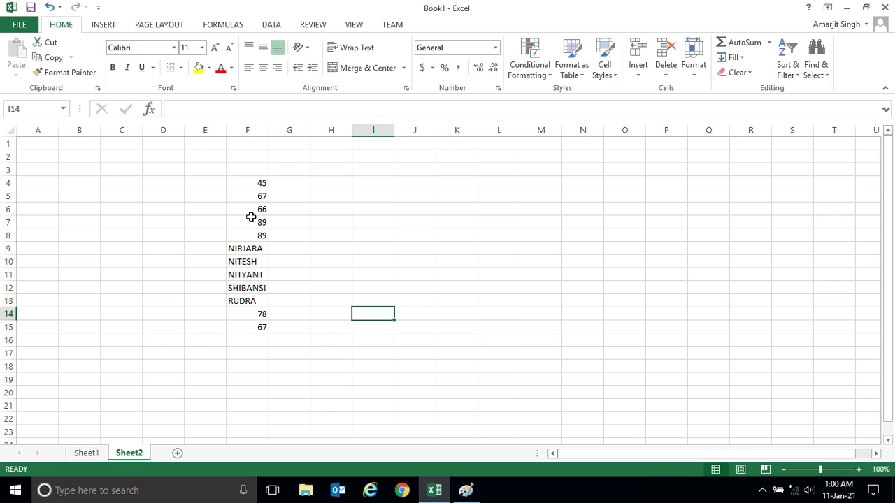
Enter =COUNT(F4:F15) in Sheet2 cell I8, returning 7 for the numeric entries
click(362, 233)
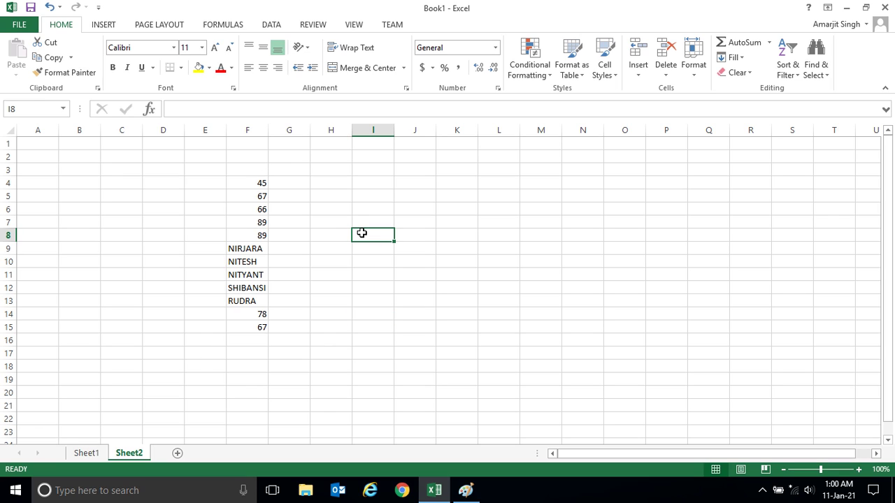
drag(258, 183, 254, 339)
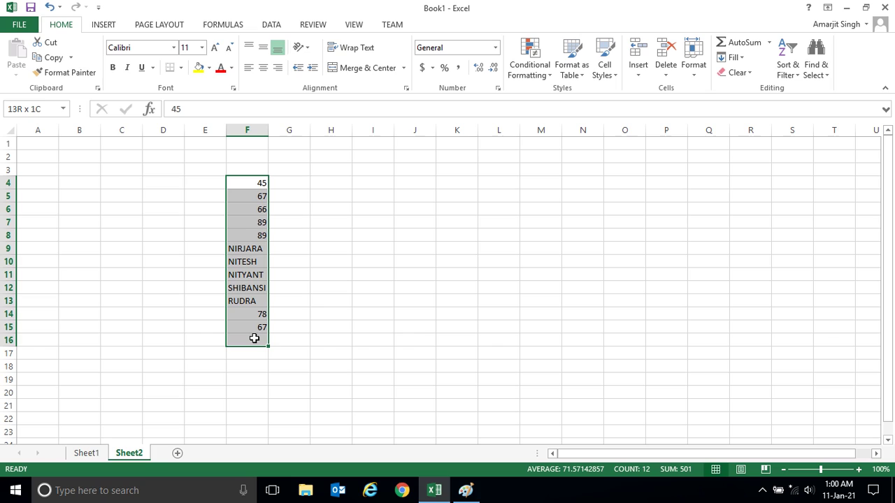
click(382, 233)
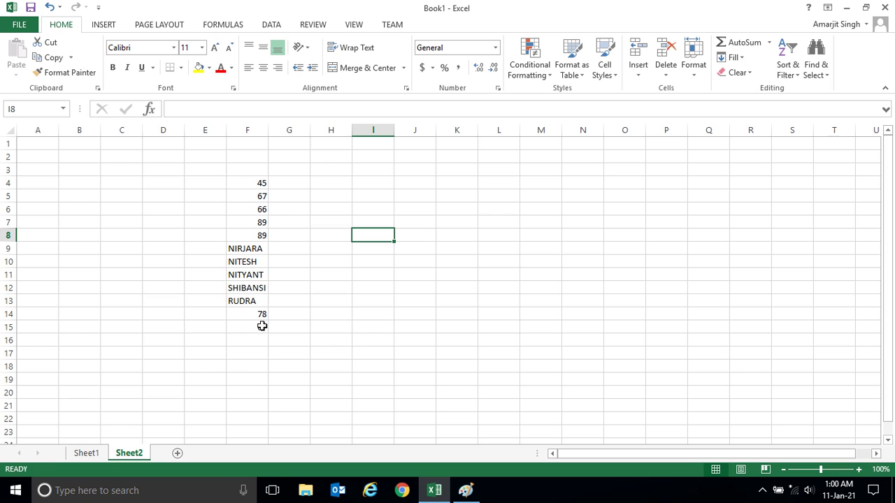
text(=)
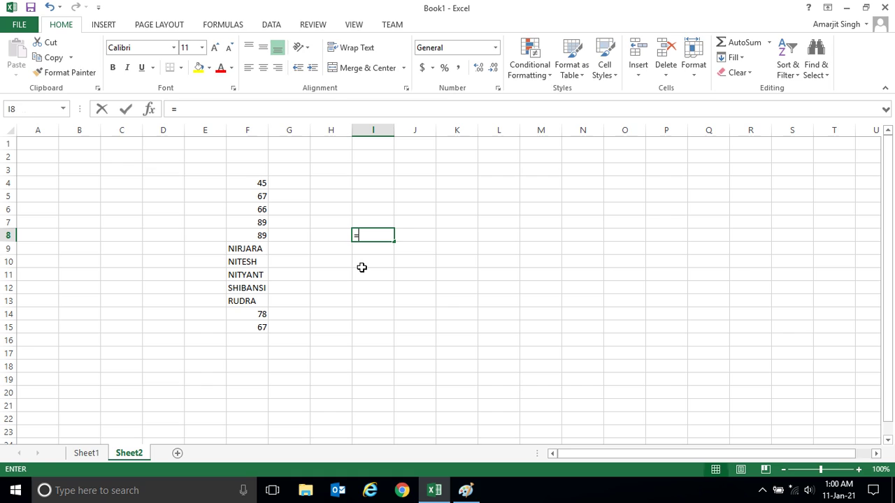
text(COUNT()
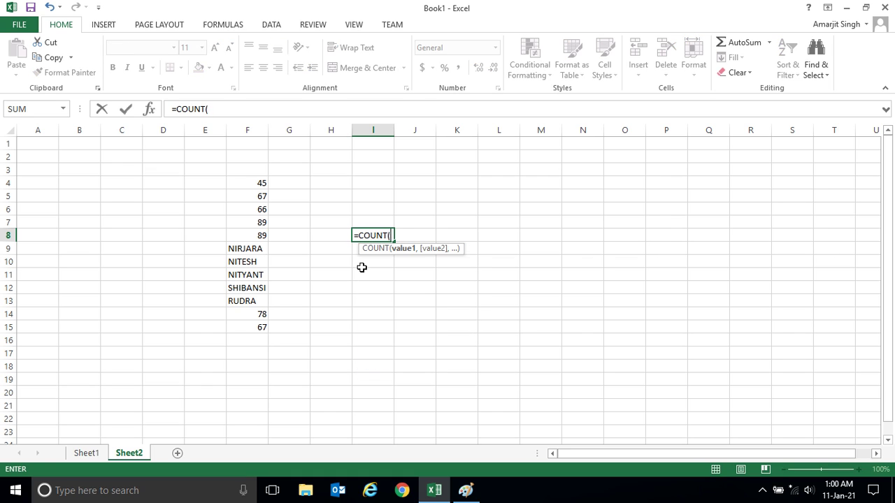
drag(260, 183, 245, 326)
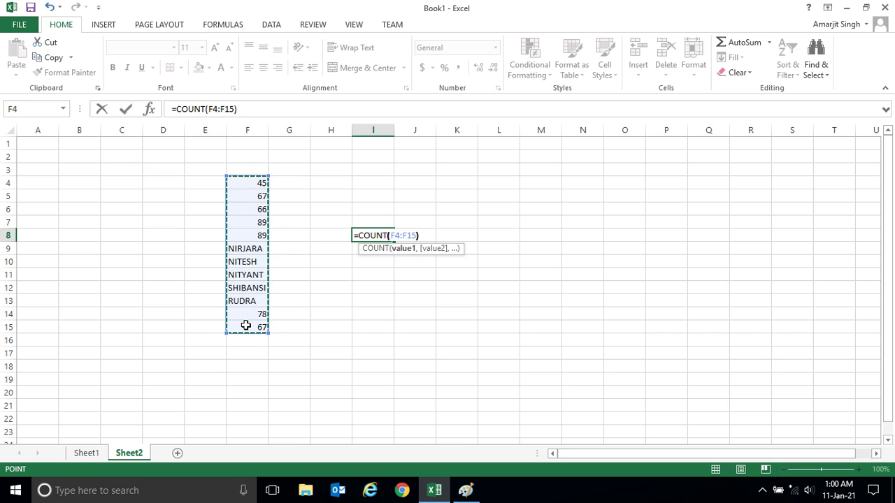
text())
key(Return)
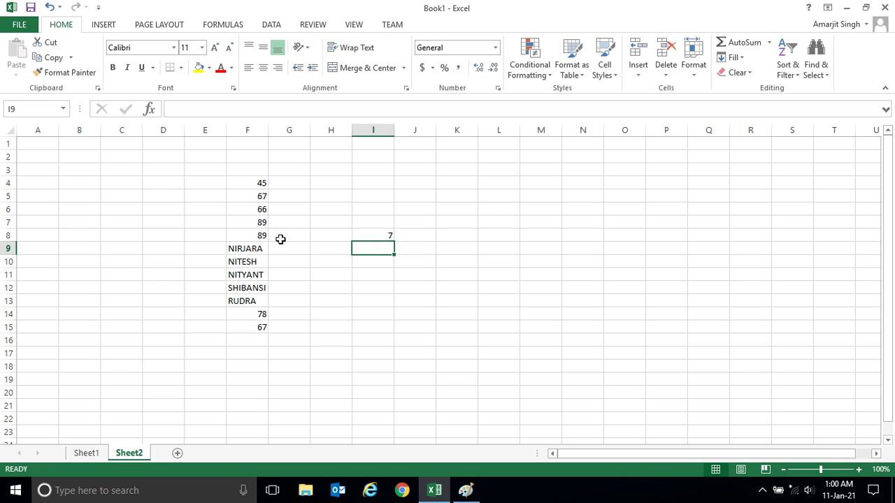
click(260, 183)
Enter =COUNT(F9:F13) in I10 to get 0, then bring up the Paint COUNT explanation
click(259, 195)
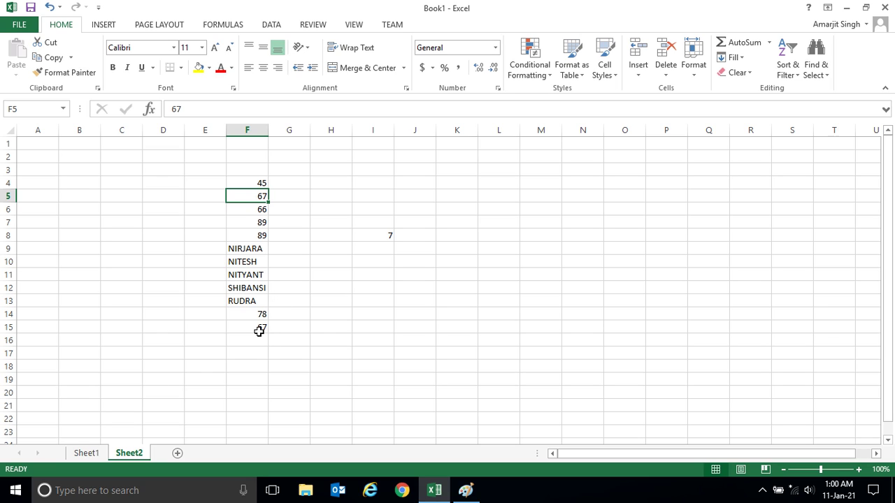
click(370, 263)
text(=COUNT()
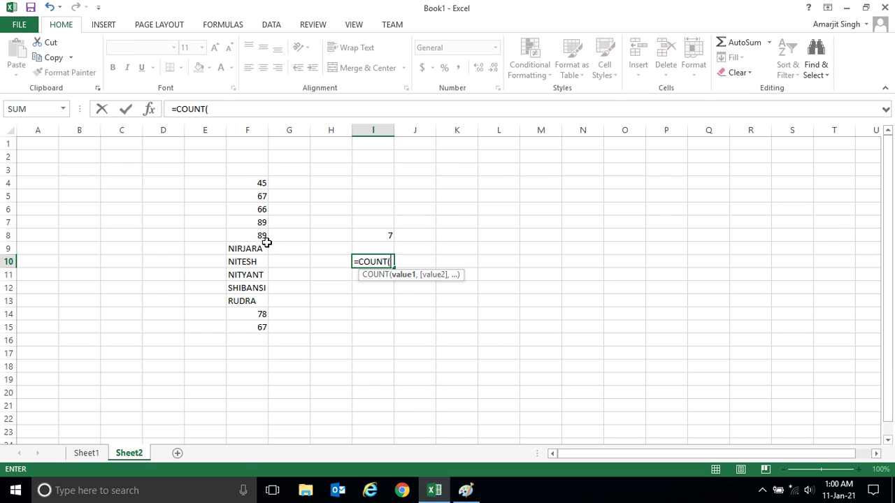
drag(260, 248, 260, 299)
text())
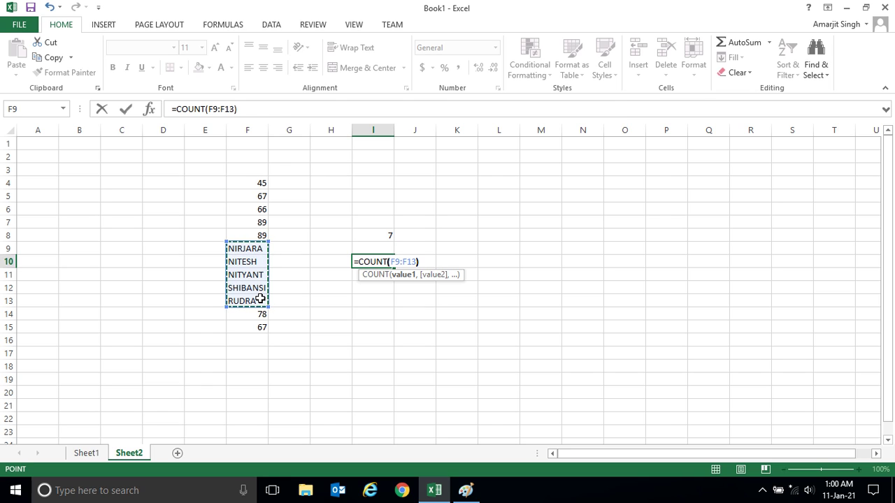
key(Return)
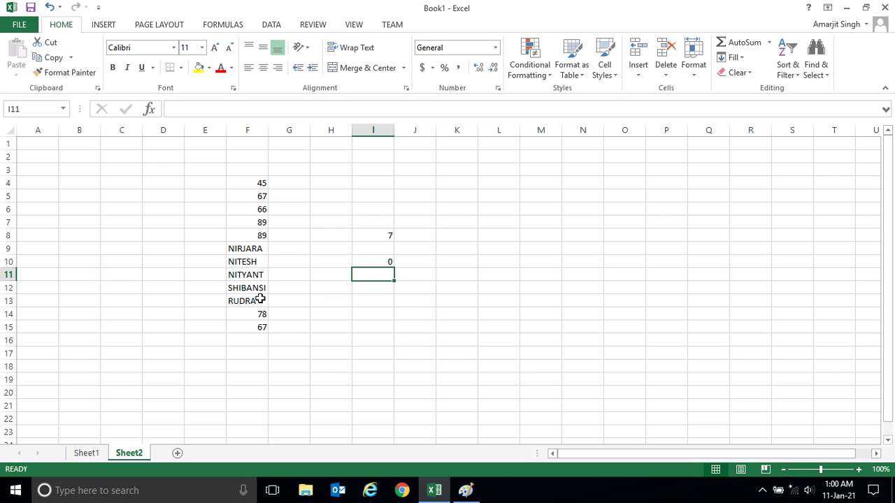
click(467, 492)
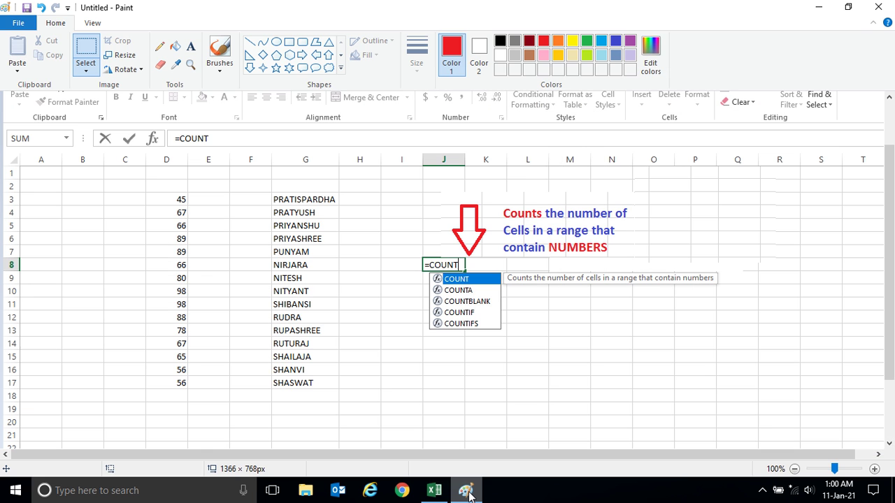